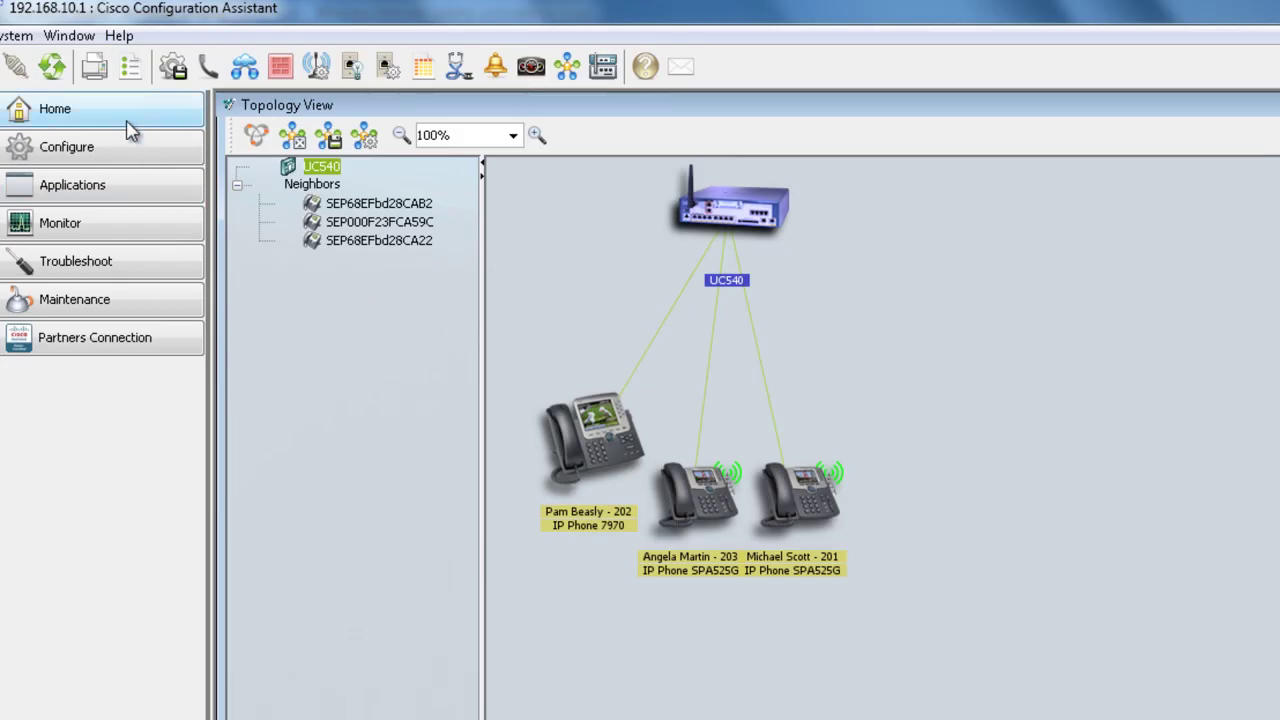
# Step: Open the Paging Groups configuration from the telephony phone group settings
pyautogui.click(125, 145)
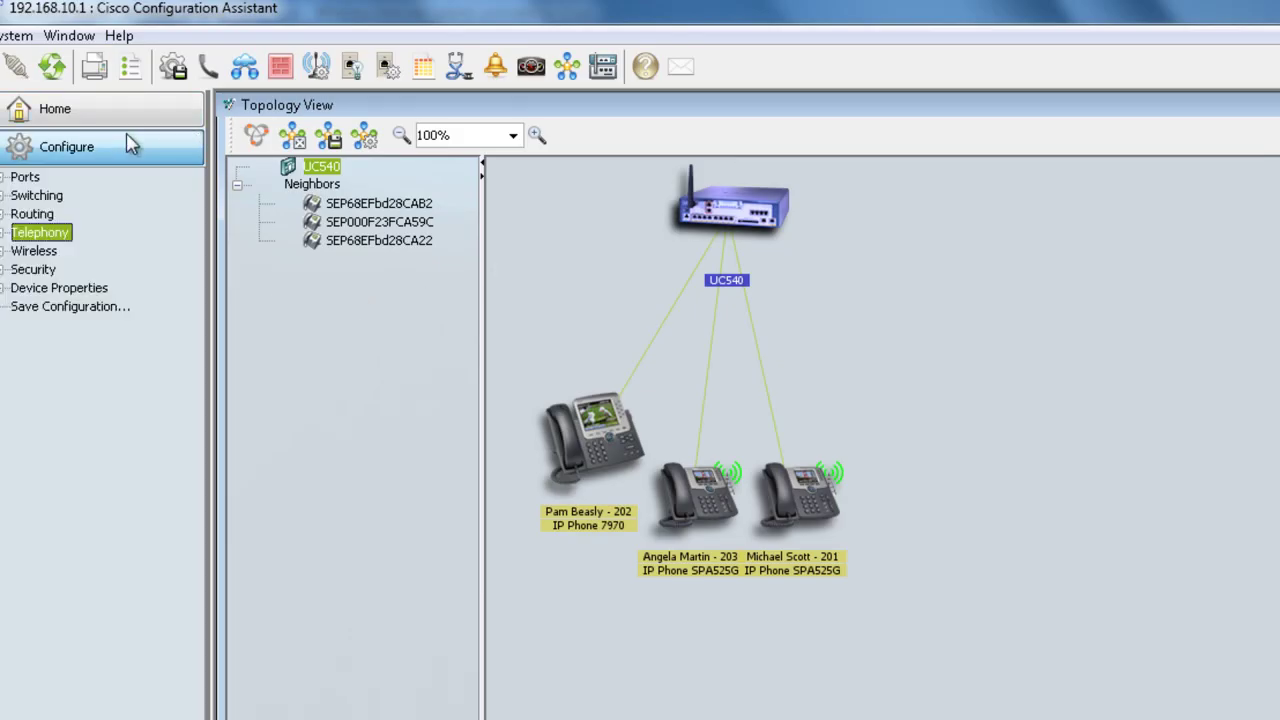
pyautogui.click(3, 235)
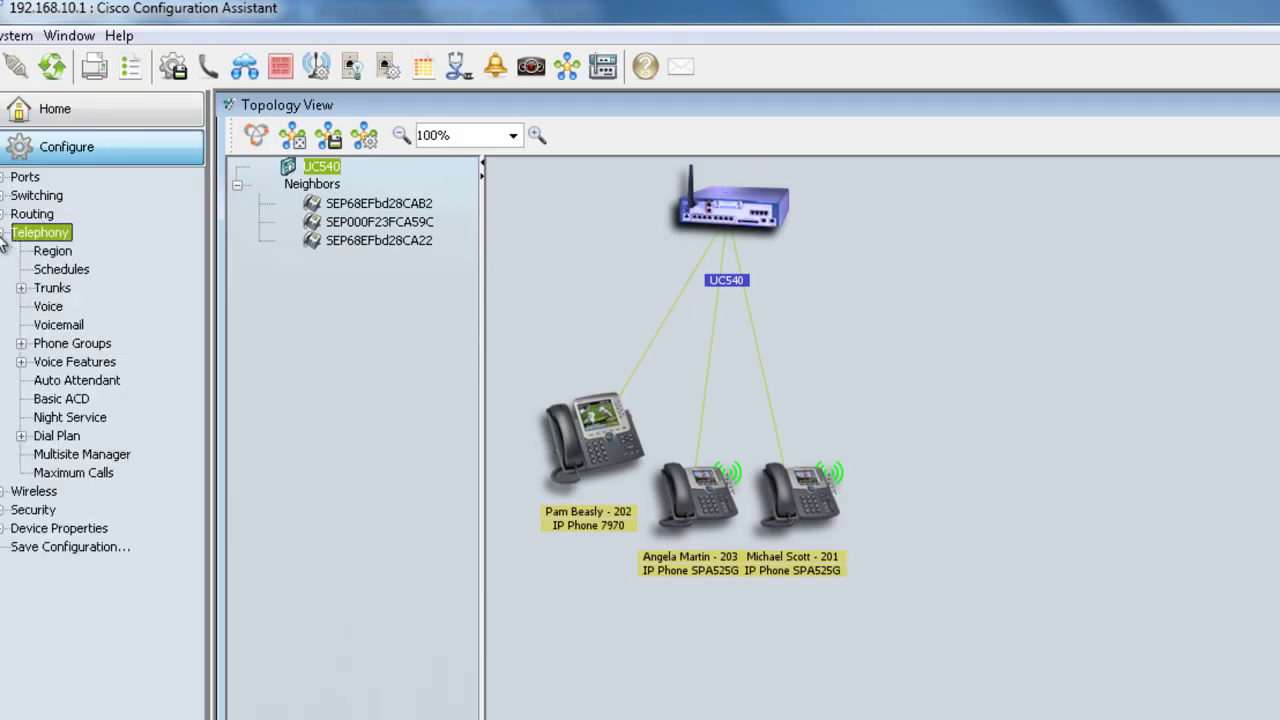
pyautogui.click(21, 343)
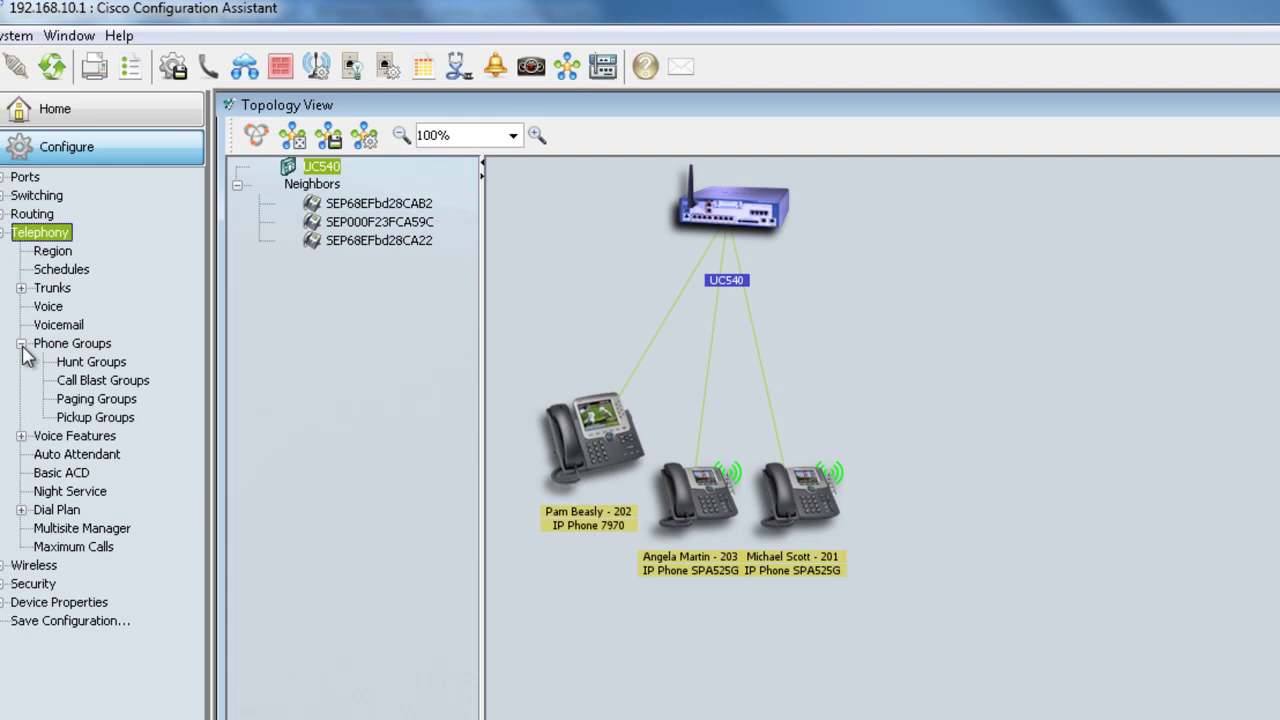
pyautogui.click(95, 402)
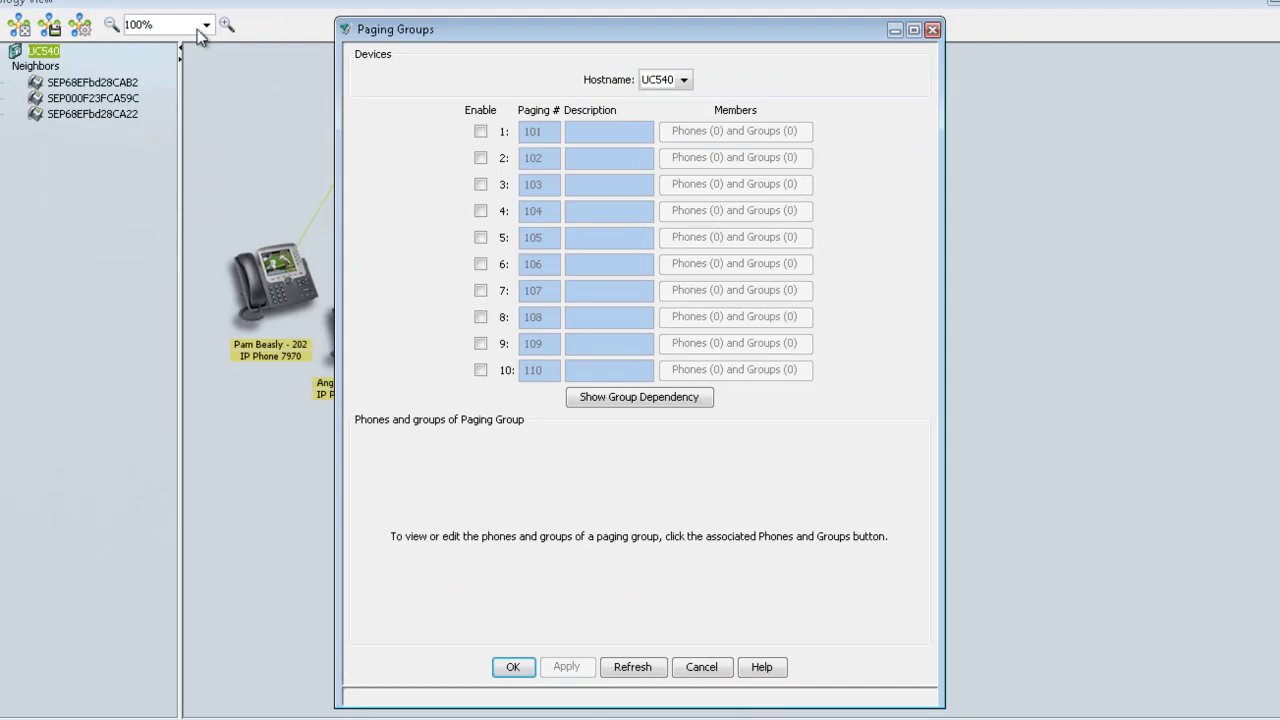
# Step: Enable paging group 1 with the description Sales and add the 525G phone 68EF.BD28.CA22 as its member
pyautogui.click(481, 133)
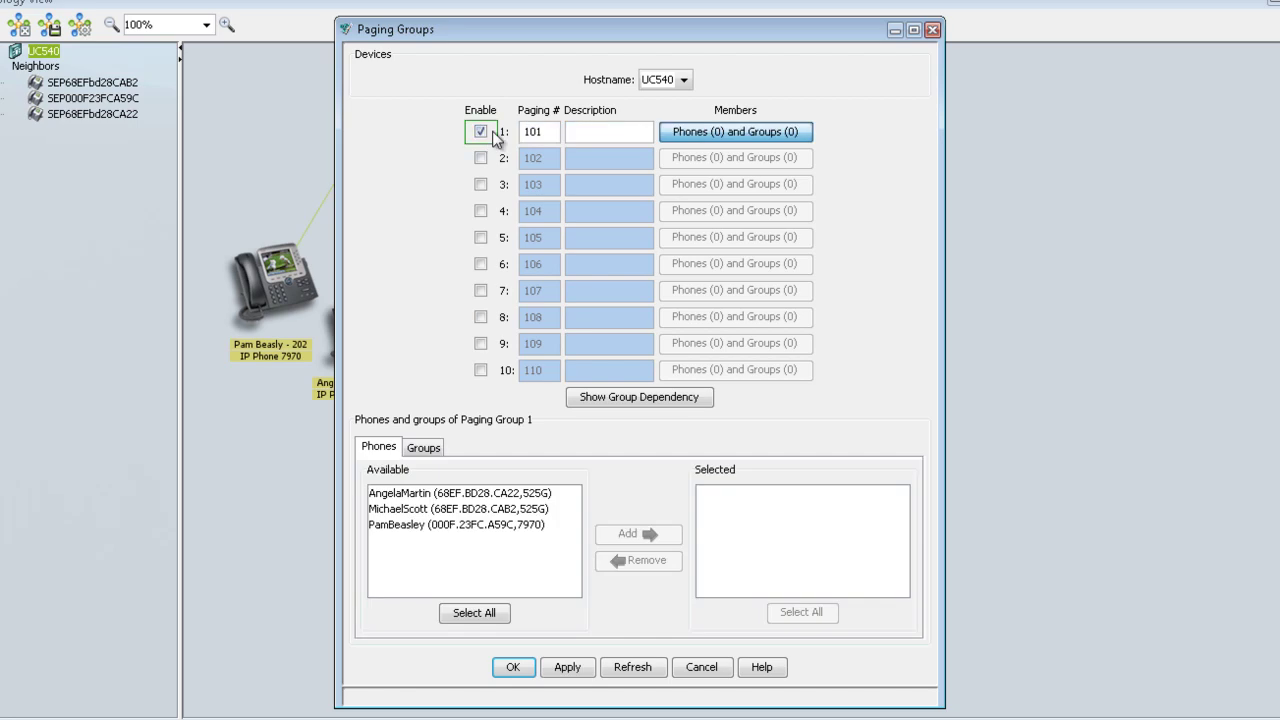
pyautogui.click(591, 129)
pyautogui.write('Sales')
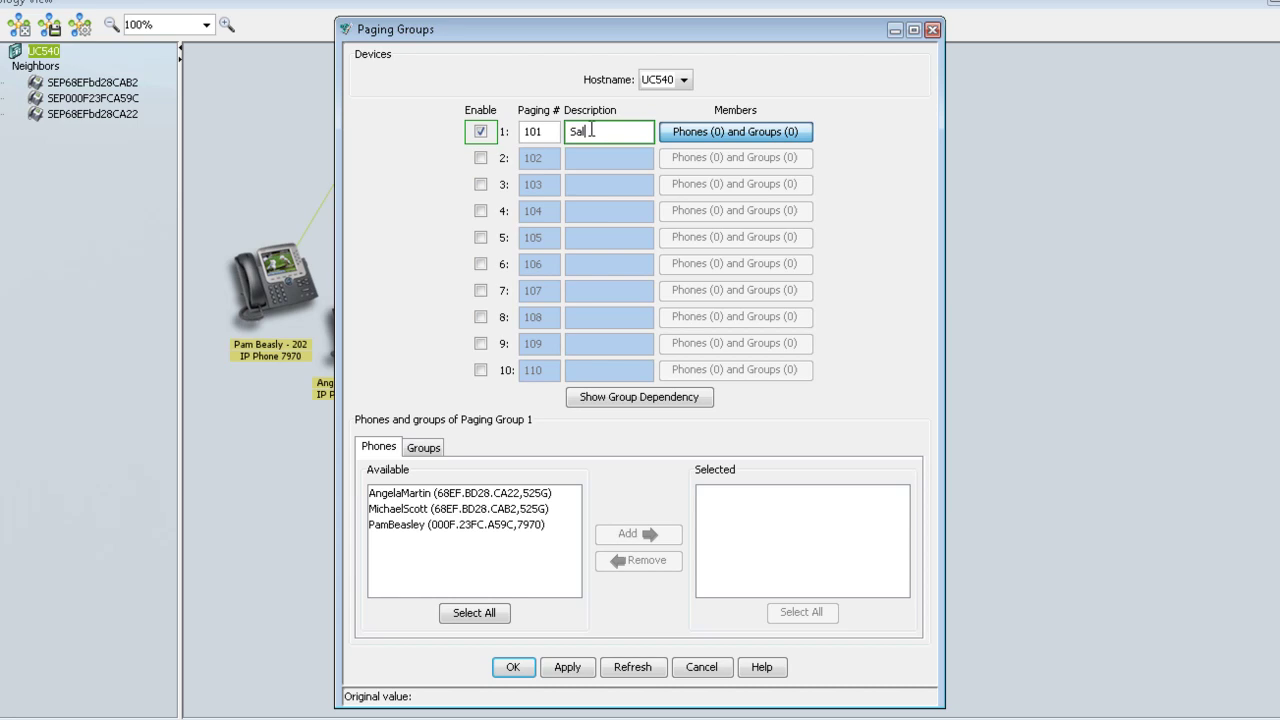
pyautogui.click(730, 128)
pyautogui.click(730, 128)
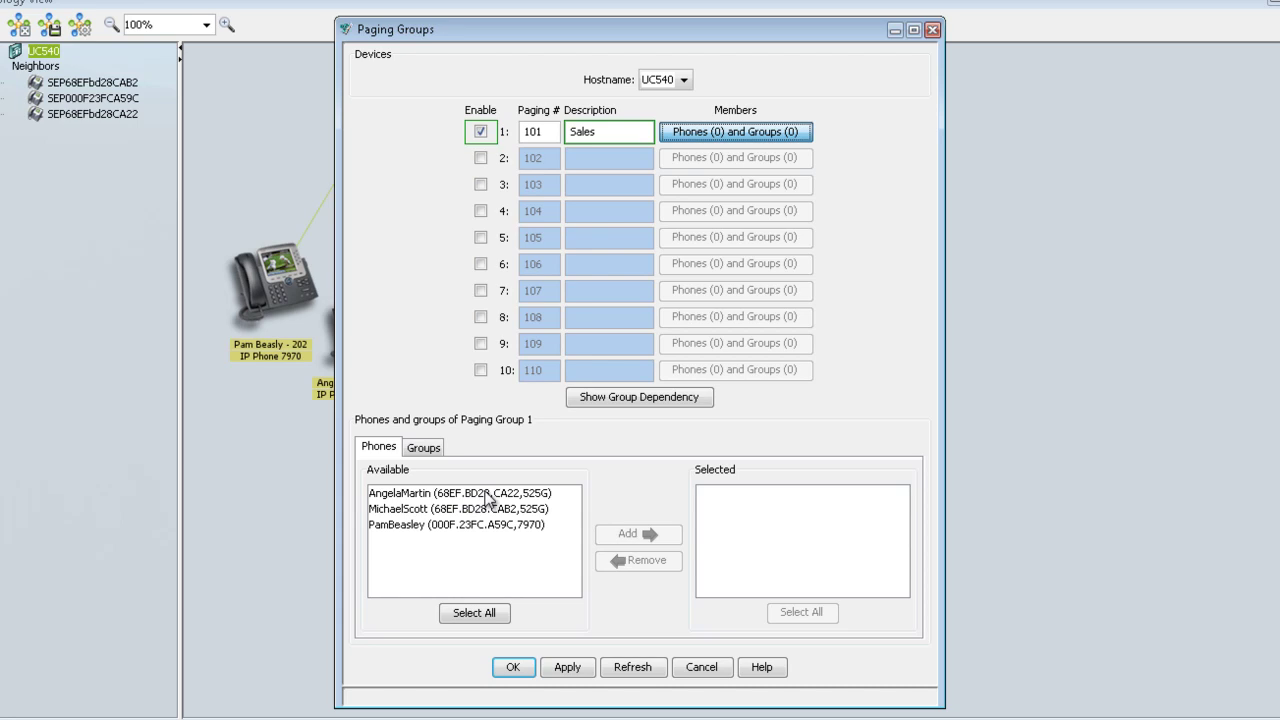
pyautogui.click(436, 495)
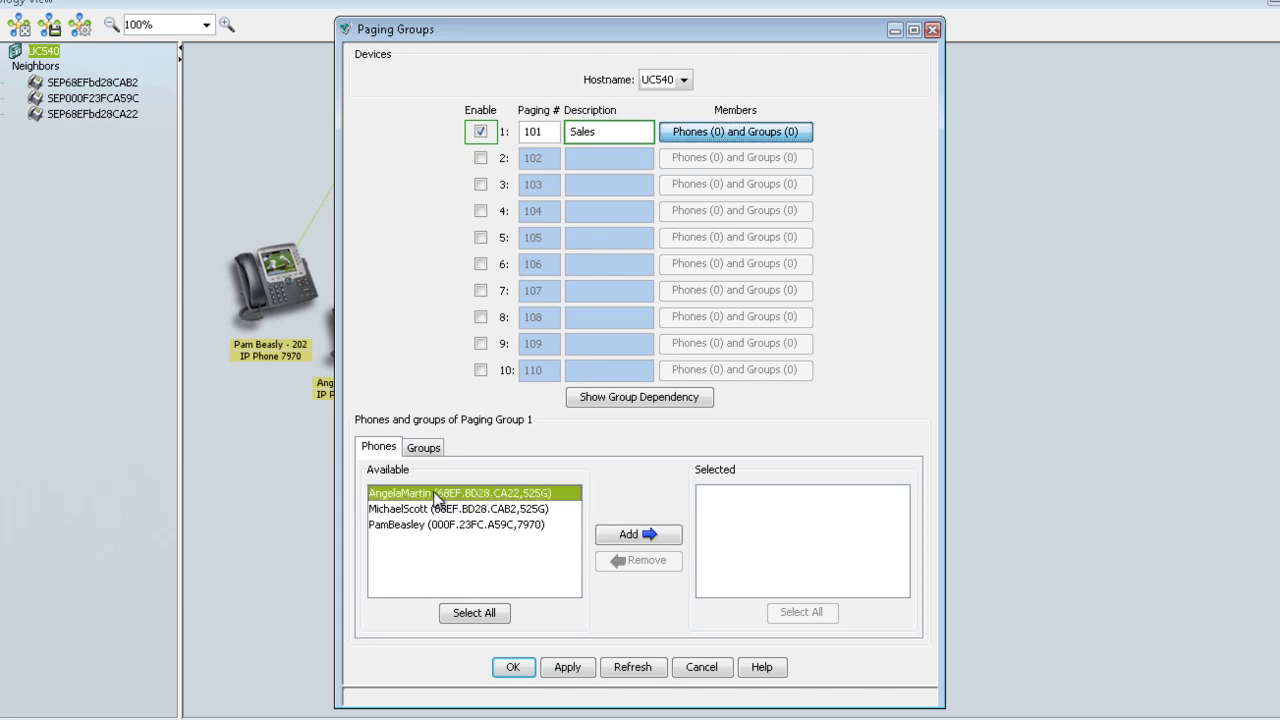
pyautogui.click(626, 532)
# Step: Enable paging group 2 with the description Services and add the 525G phone 68EF.BD28.CAB2 as its member
pyautogui.click(480, 158)
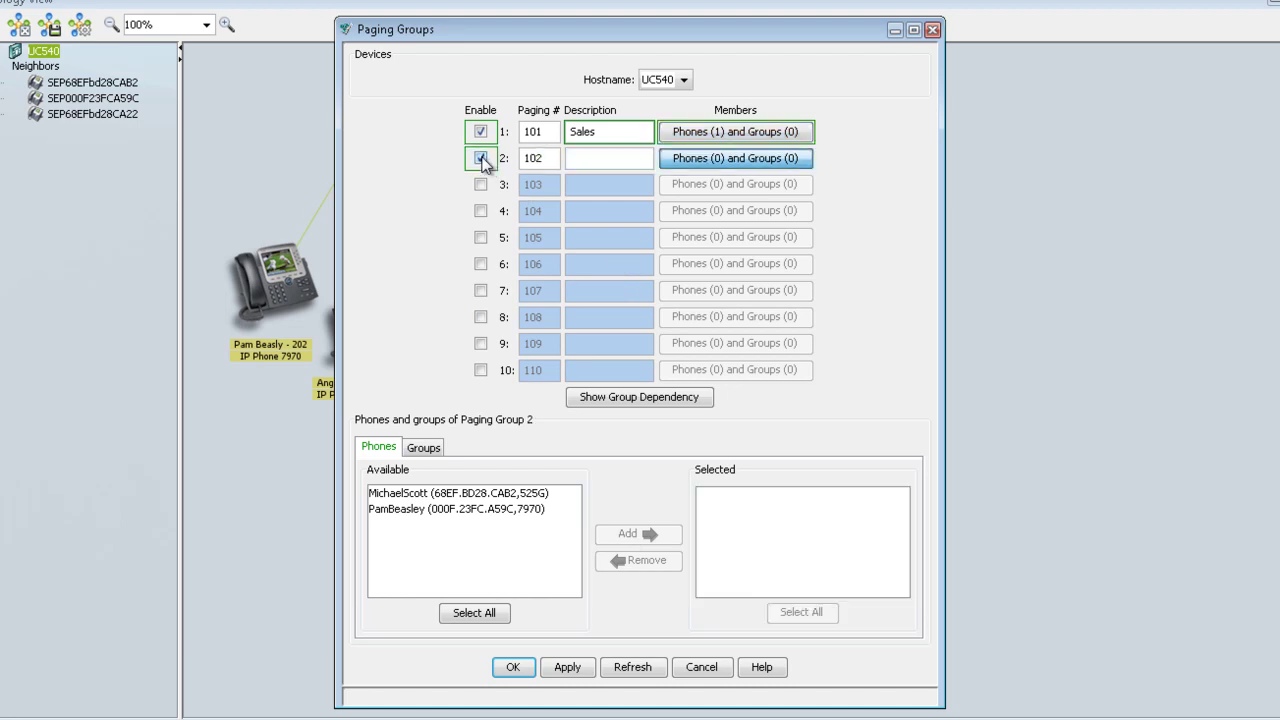
pyautogui.click(593, 163)
pyautogui.write('Services')
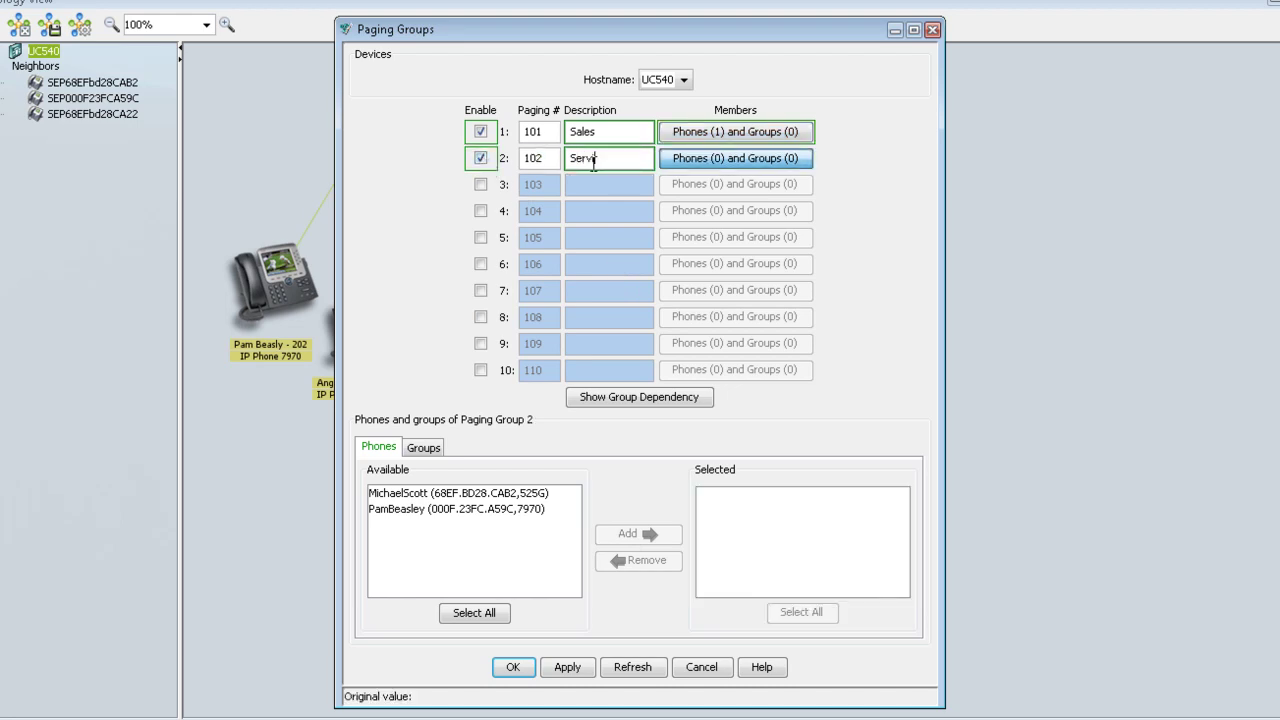
pyautogui.click(453, 494)
pyautogui.click(635, 535)
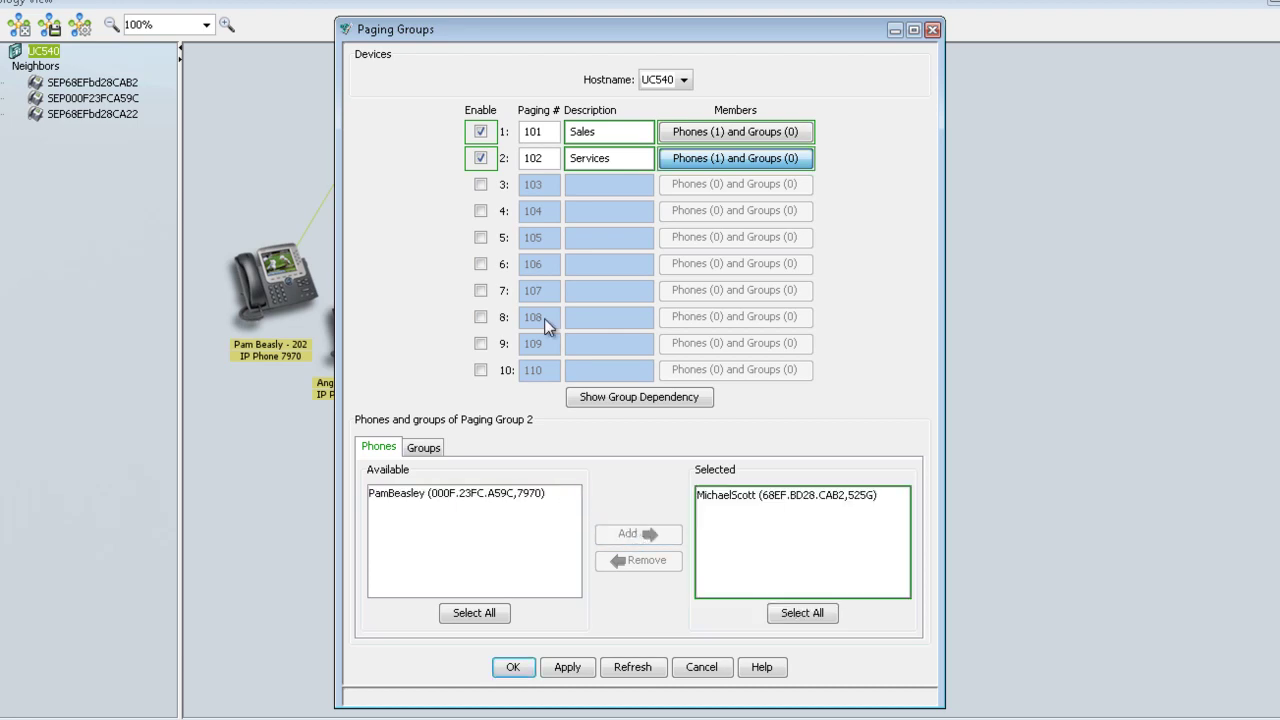
# Step: Enable paging group 3 with the description Cashier and add the 7970 phone as its member
pyautogui.click(480, 184)
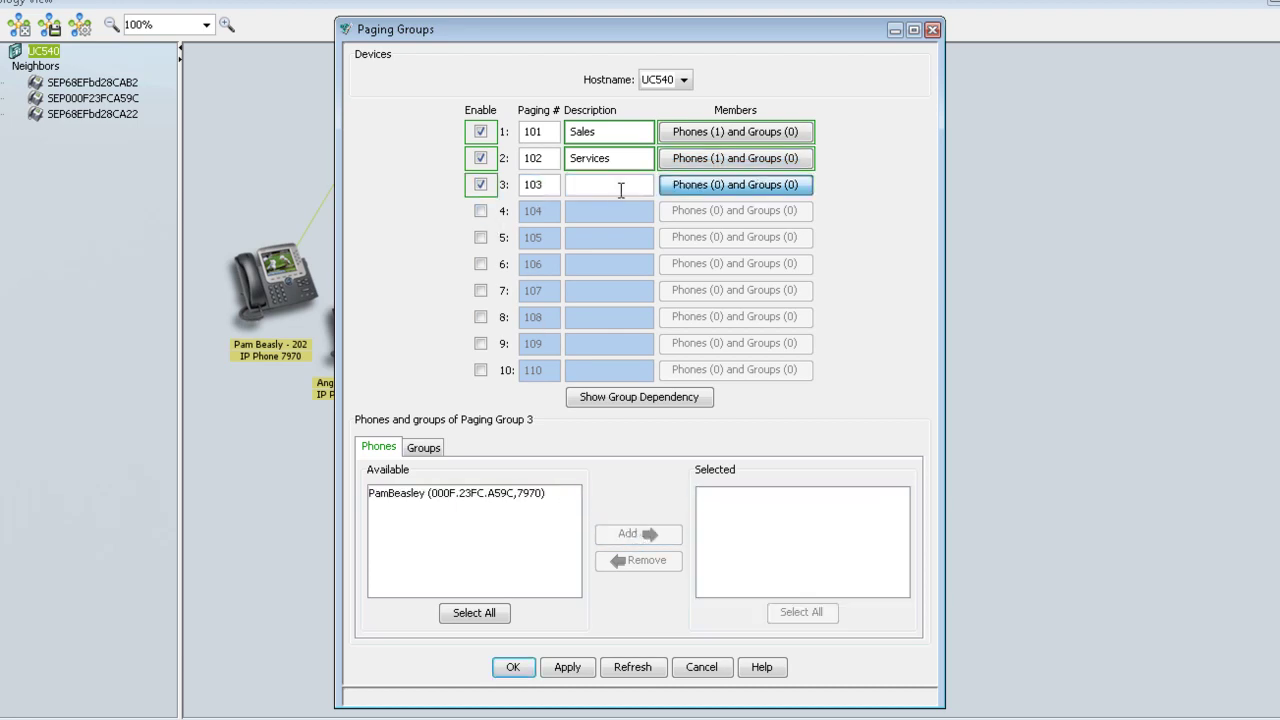
pyautogui.click(620, 185)
pyautogui.write('Cashier')
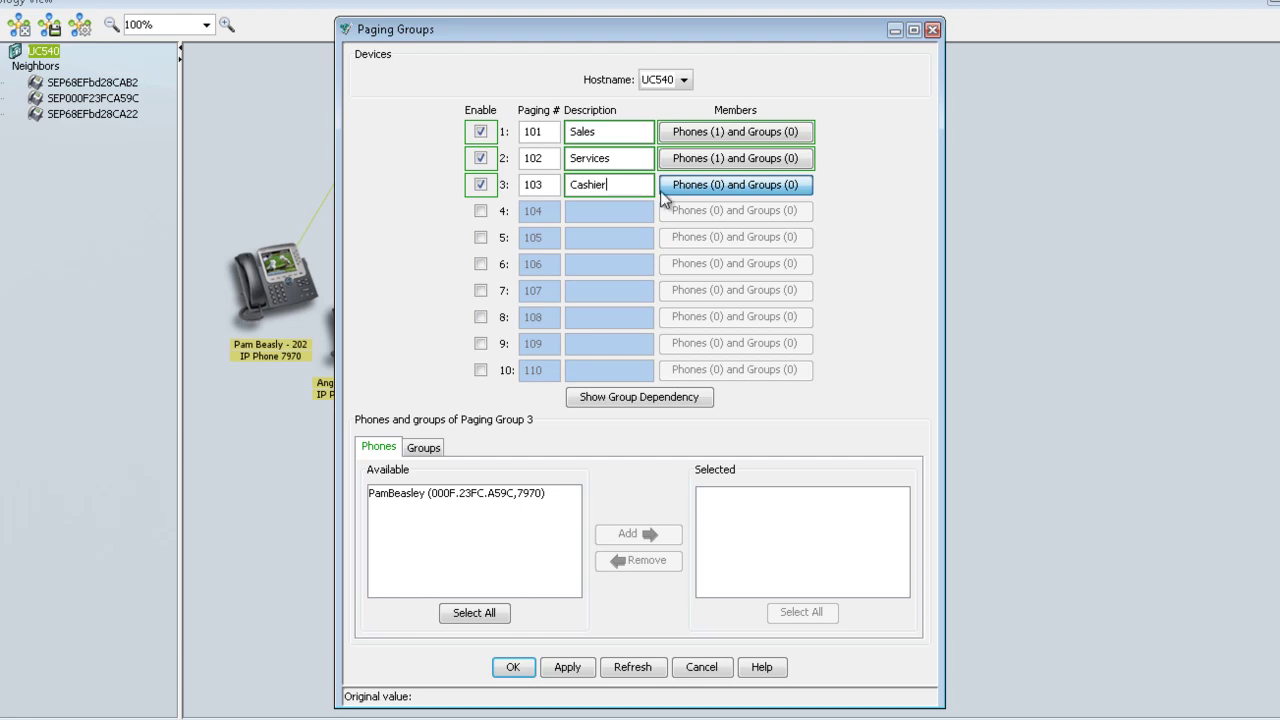
pyautogui.click(466, 493)
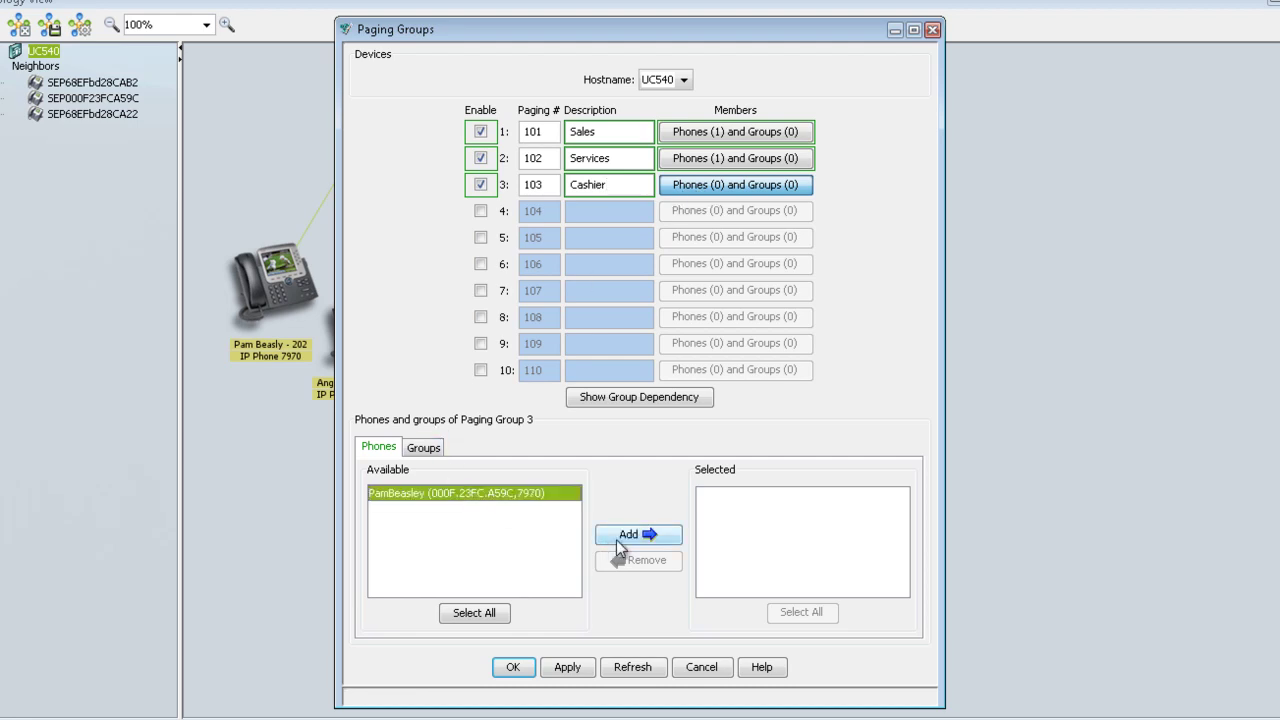
pyautogui.click(637, 535)
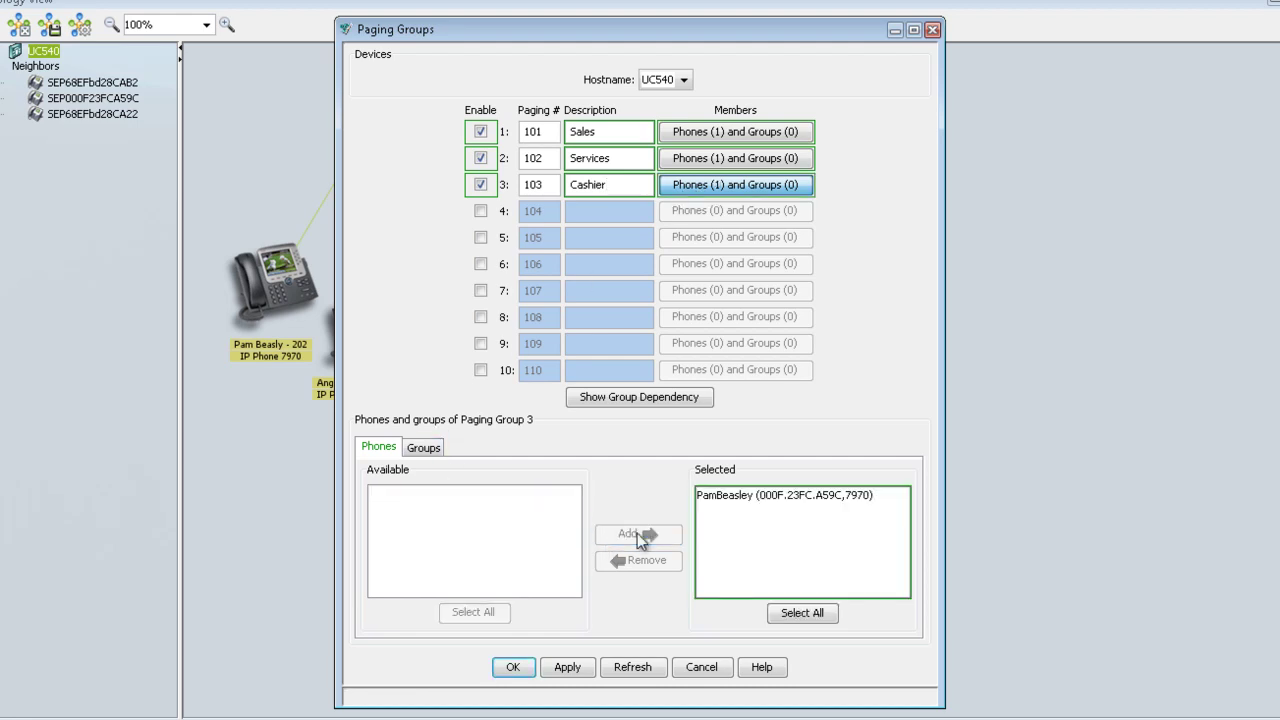
# Step: Enable paging groups 4 and 5 and describe them as Company and Parts
pyautogui.click(480, 210)
pyautogui.write('Company')
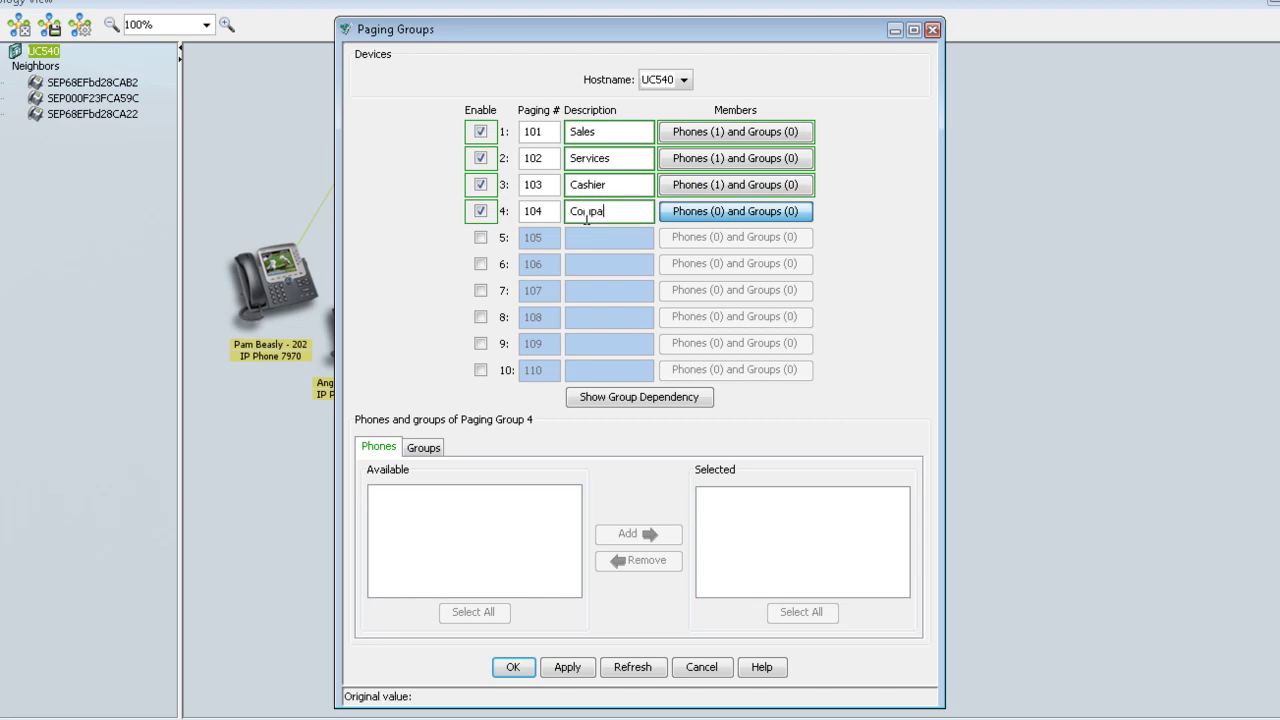
pyautogui.click(480, 237)
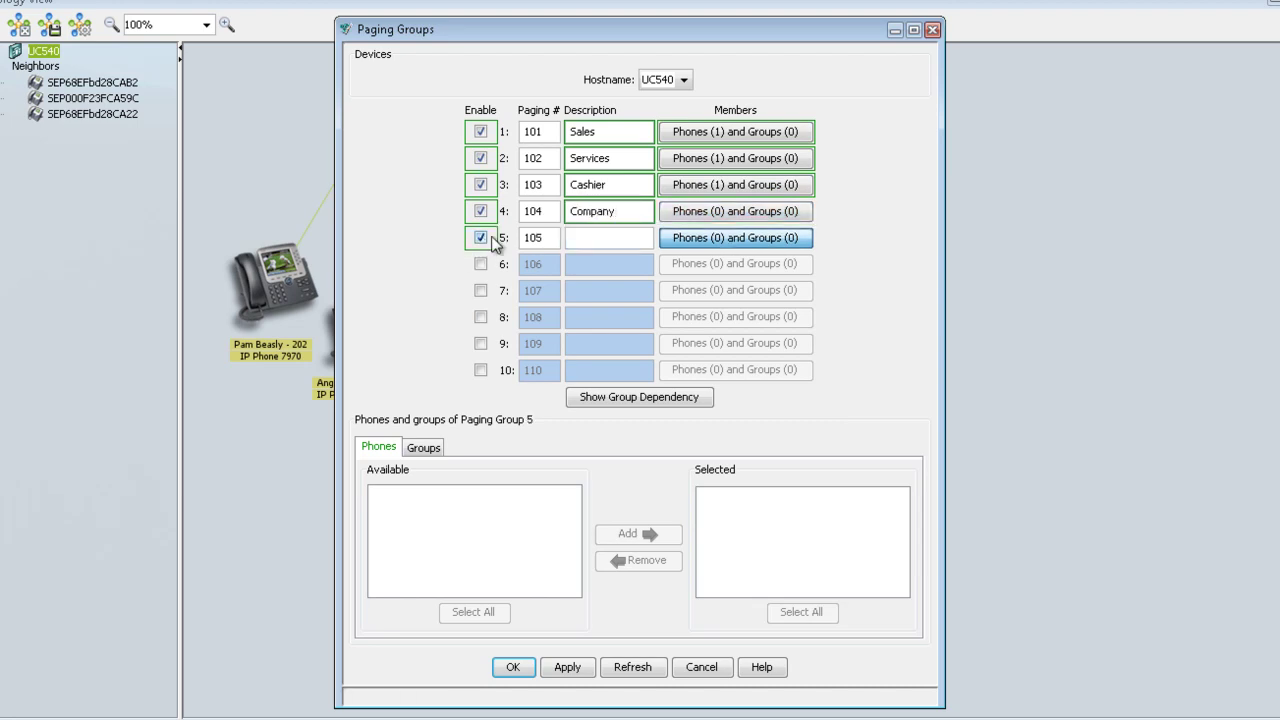
pyautogui.click(600, 238)
pyautogui.write('Parts')
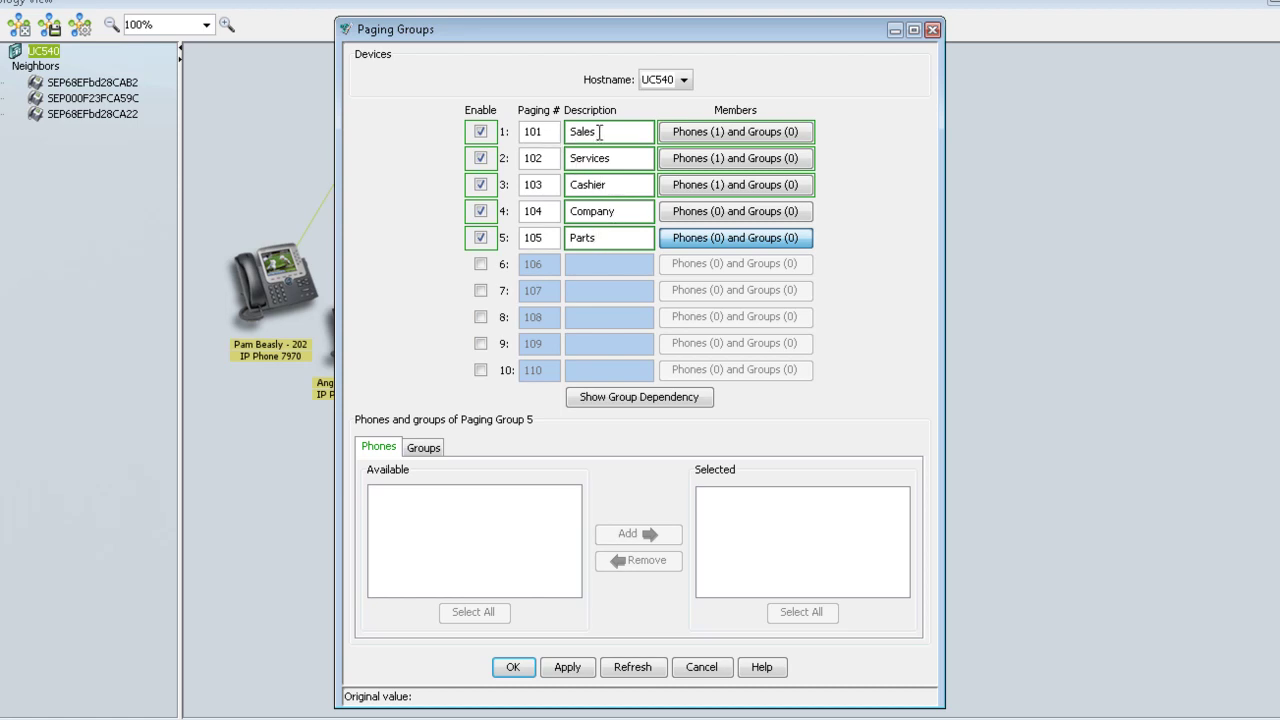
# Step: Add the Services, Cashier and Company paging groups as member groups of Sales
pyautogui.click(689, 129)
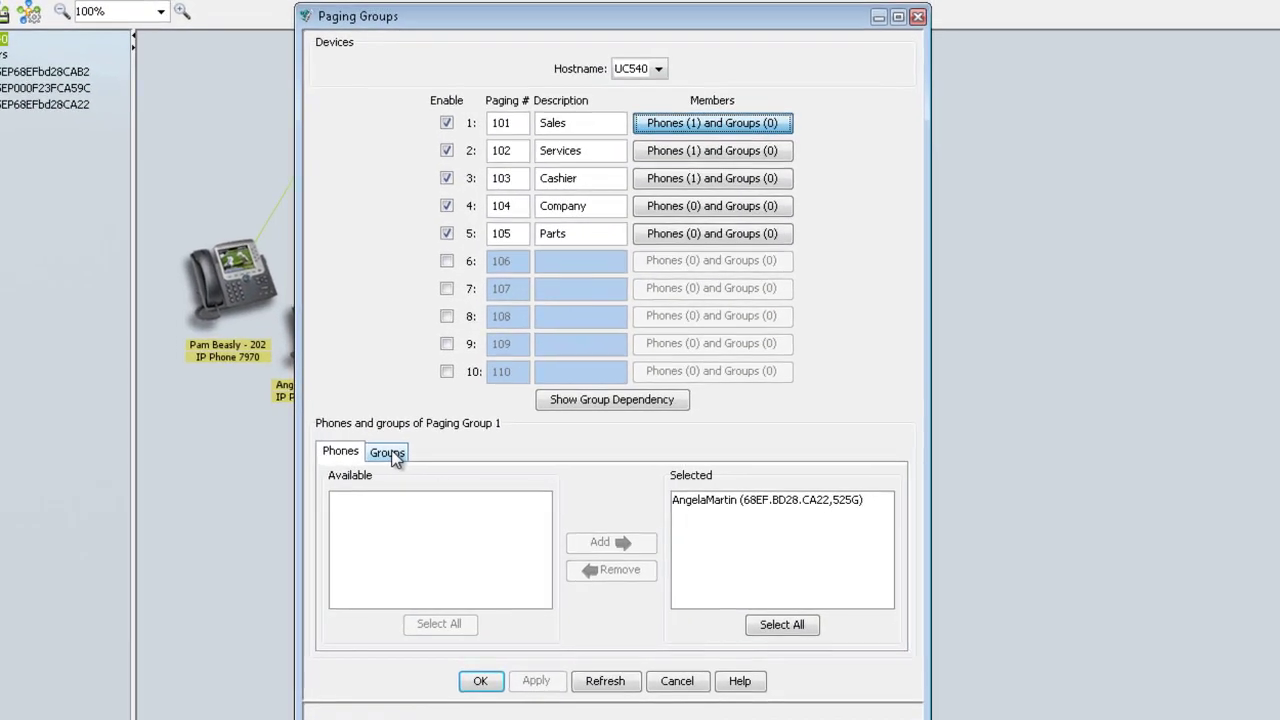
pyautogui.click(556, 459)
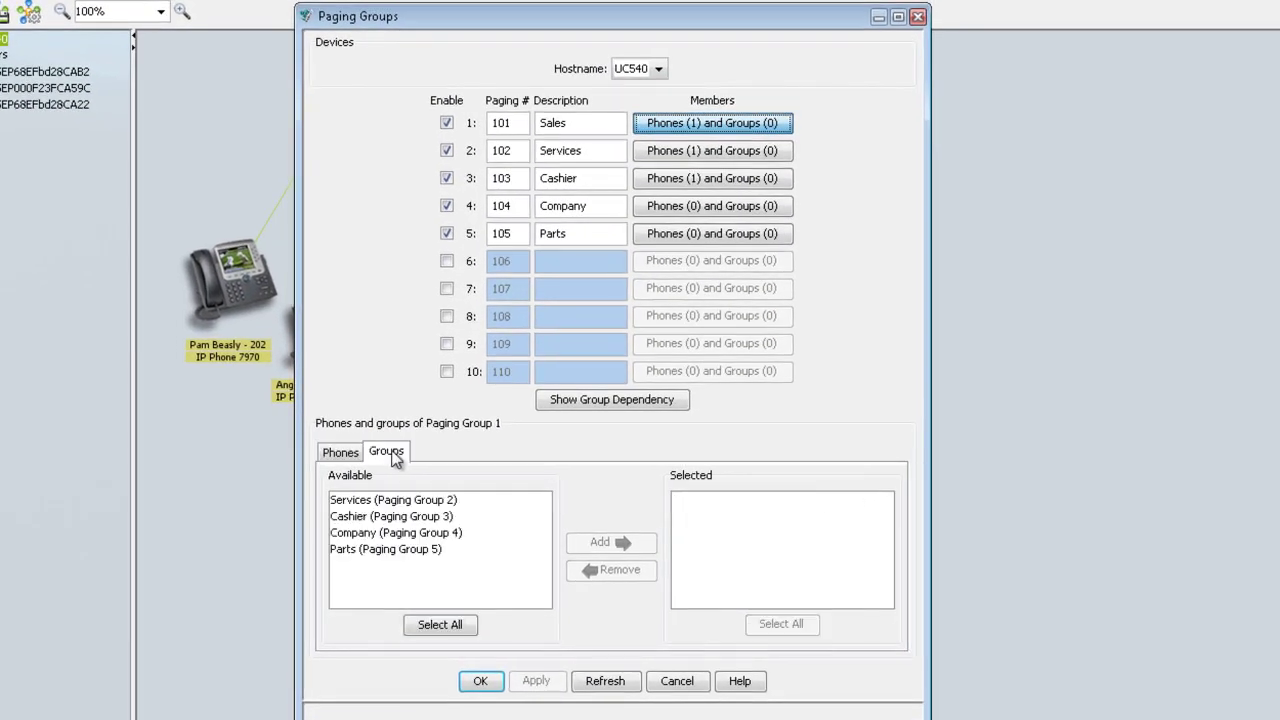
pyautogui.click(390, 503)
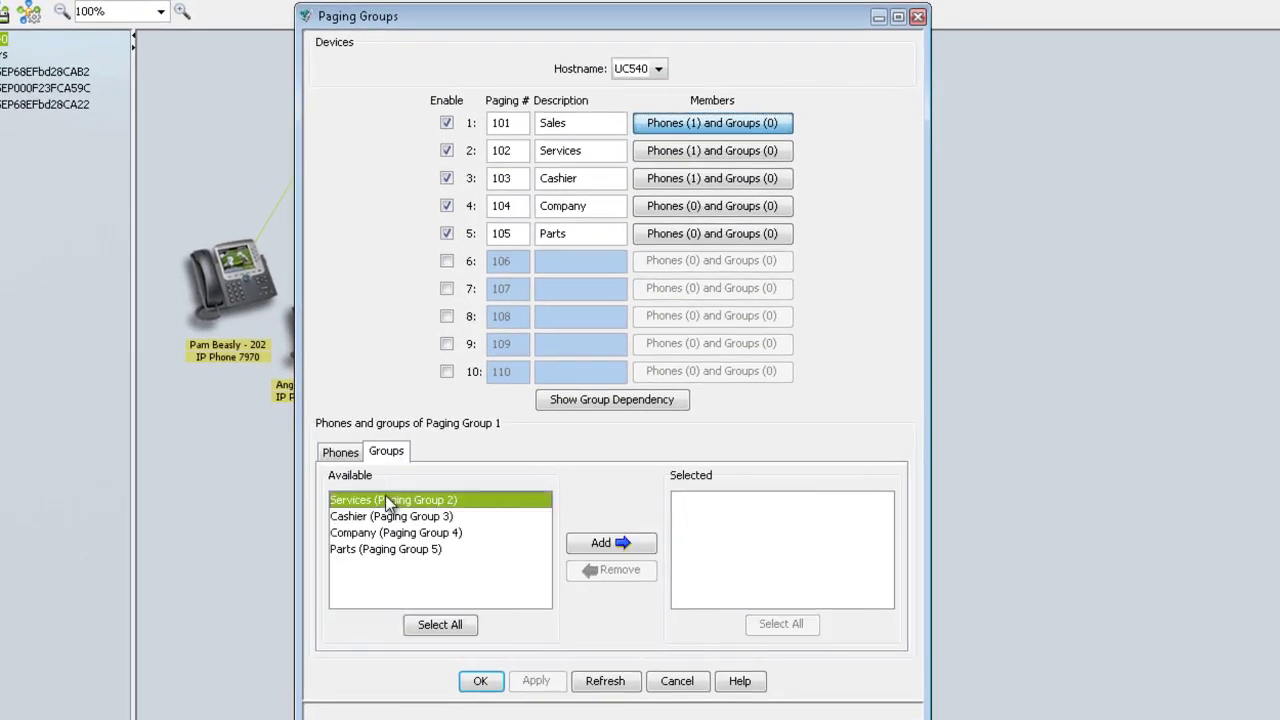
pyautogui.click(600, 542)
pyautogui.click(434, 500)
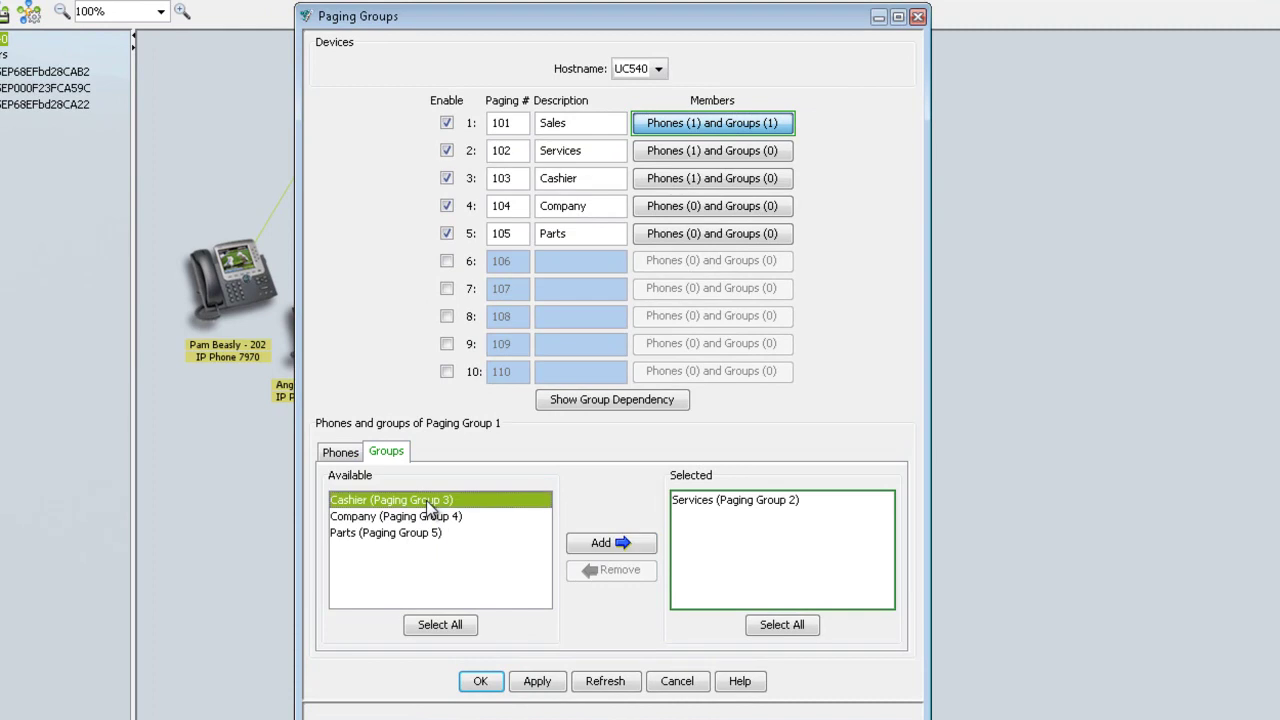
pyautogui.click(605, 545)
pyautogui.click(424, 502)
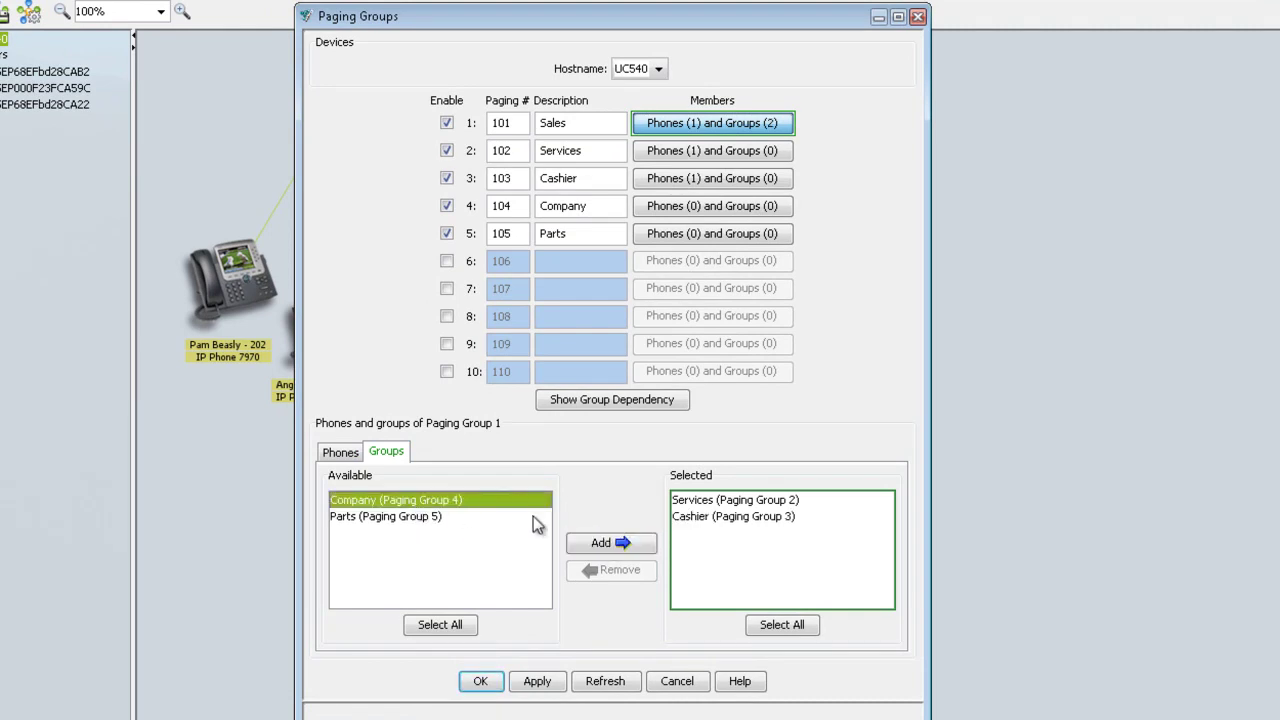
pyautogui.click(602, 545)
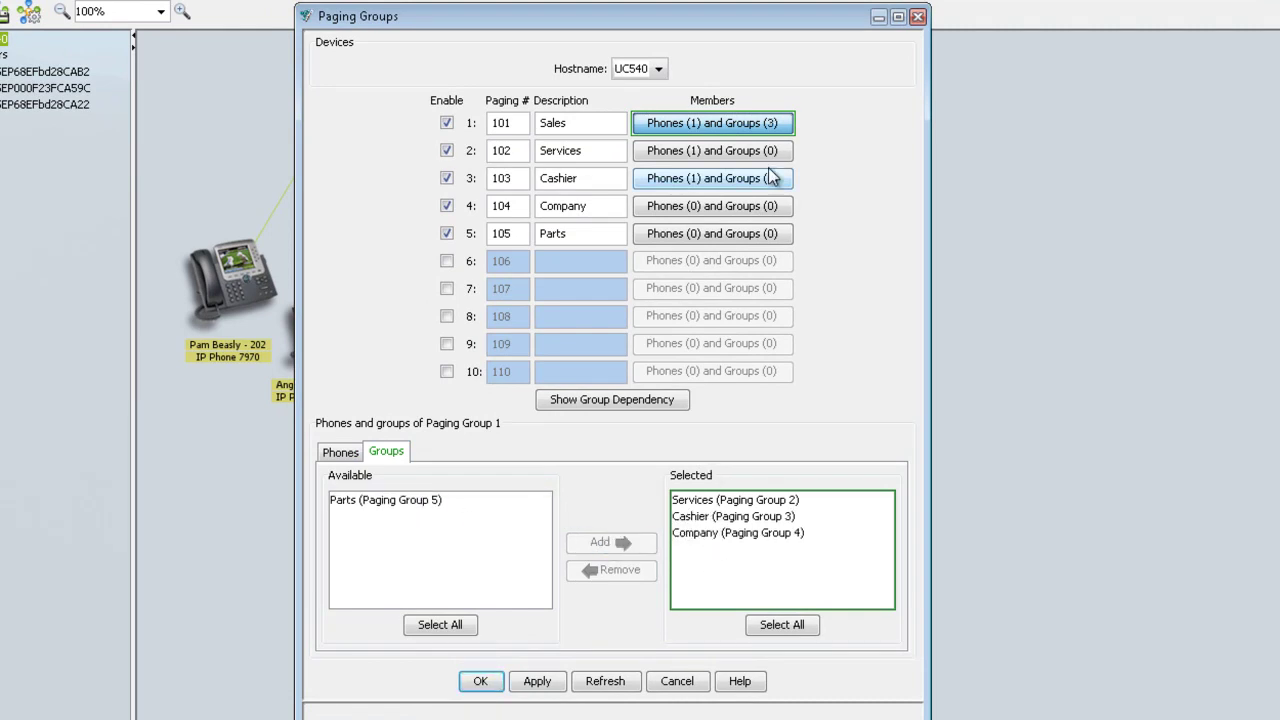
# Step: Add the Parts paging group as a member of Cashier and review the group dependency graph
pyautogui.click(681, 179)
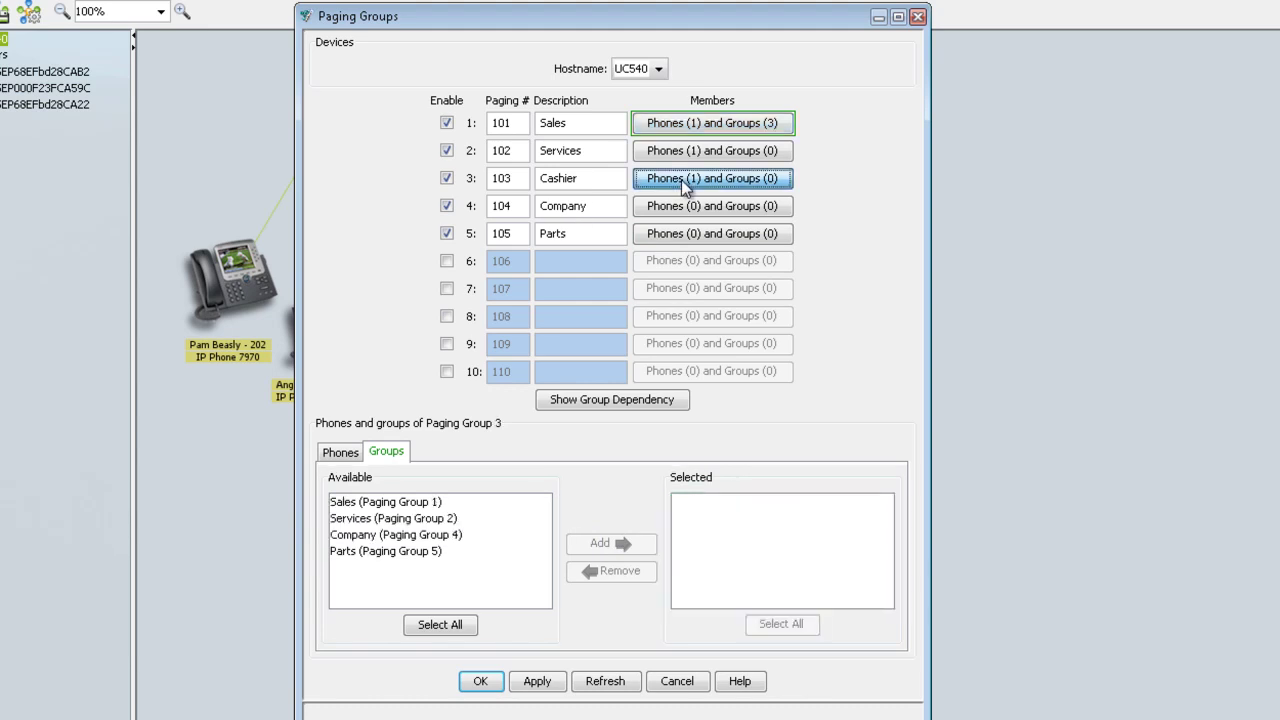
pyautogui.click(412, 551)
pyautogui.click(632, 543)
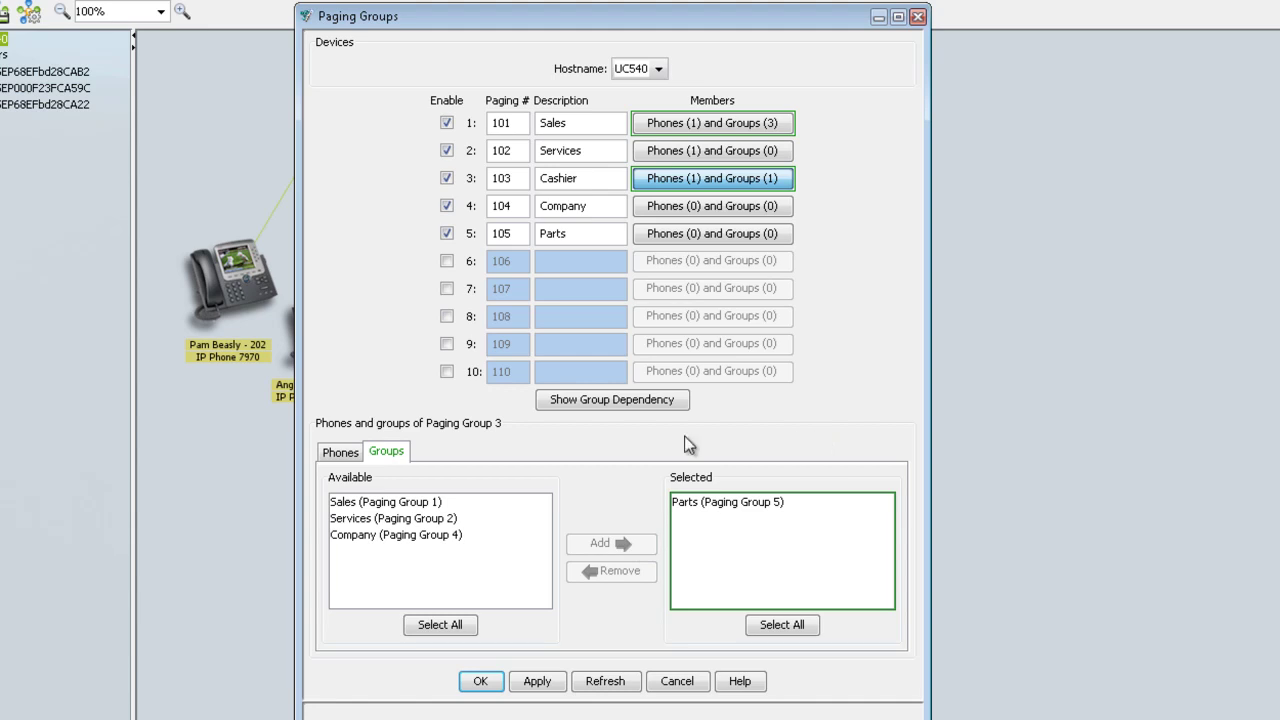
pyautogui.click(589, 402)
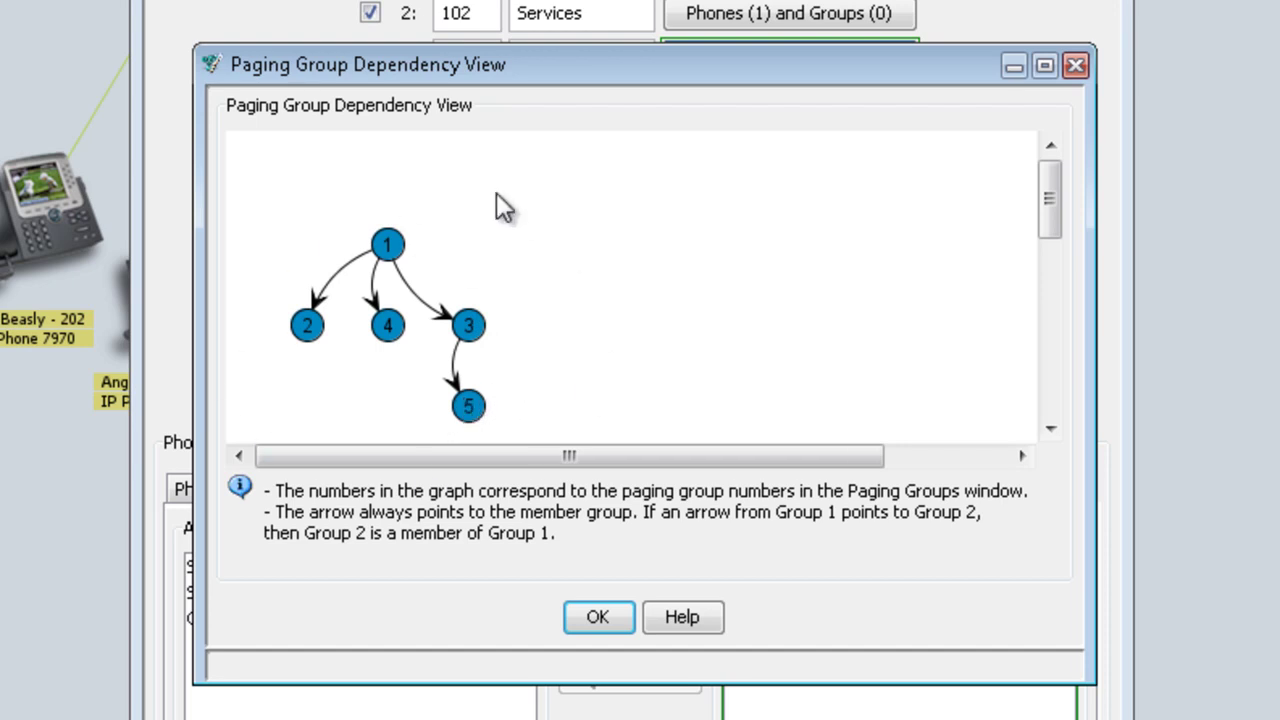
pyautogui.click(592, 617)
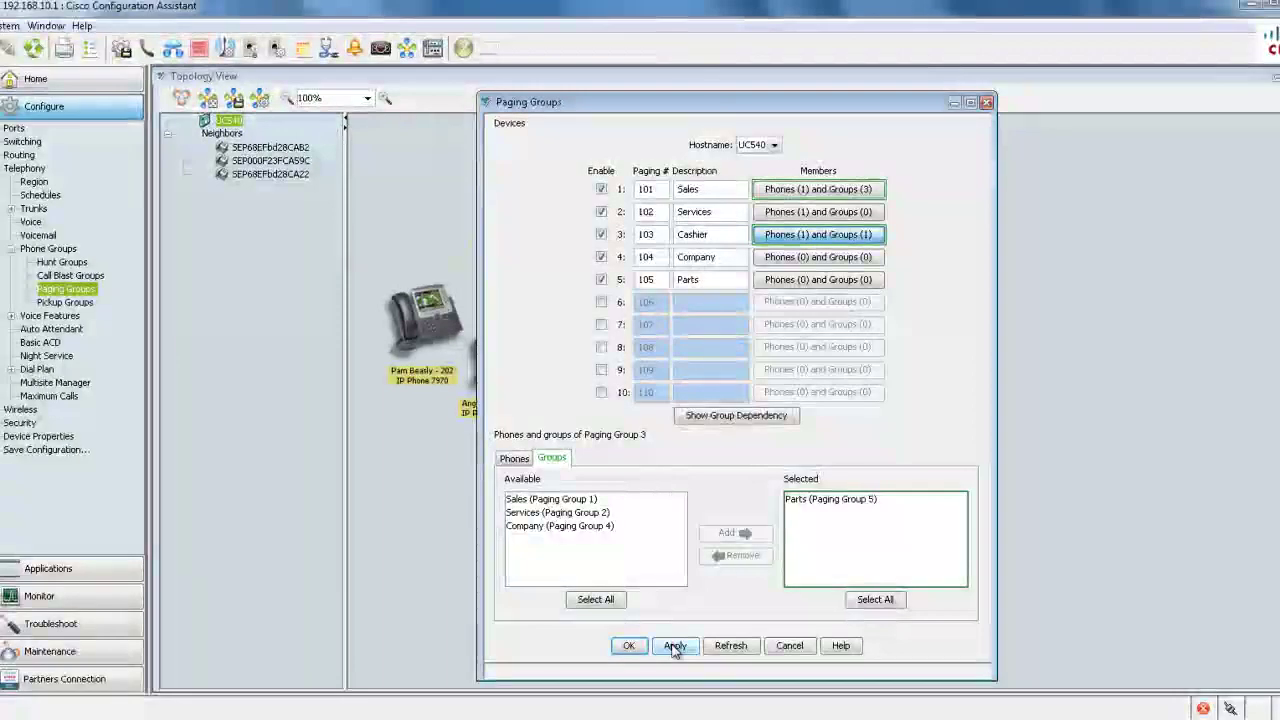
# Step: Apply the paging group configuration to the UC540 and close the Paging Groups window
pyautogui.click(675, 646)
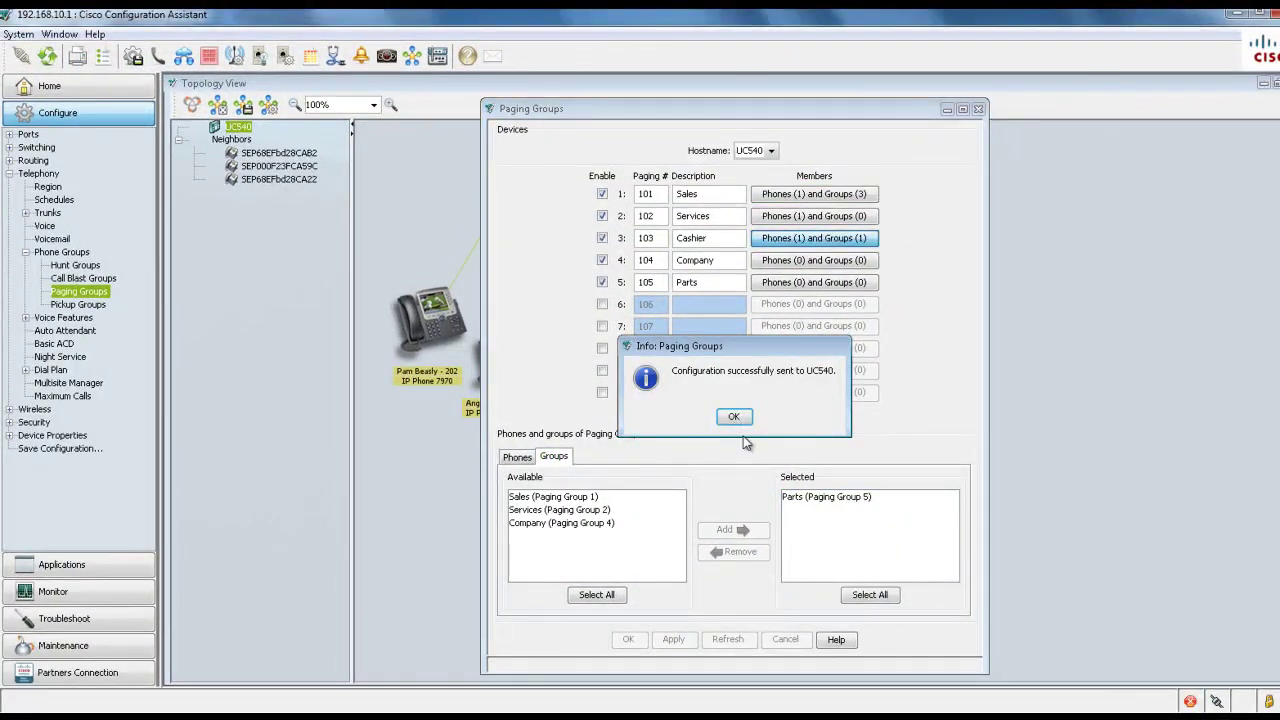
pyautogui.click(736, 420)
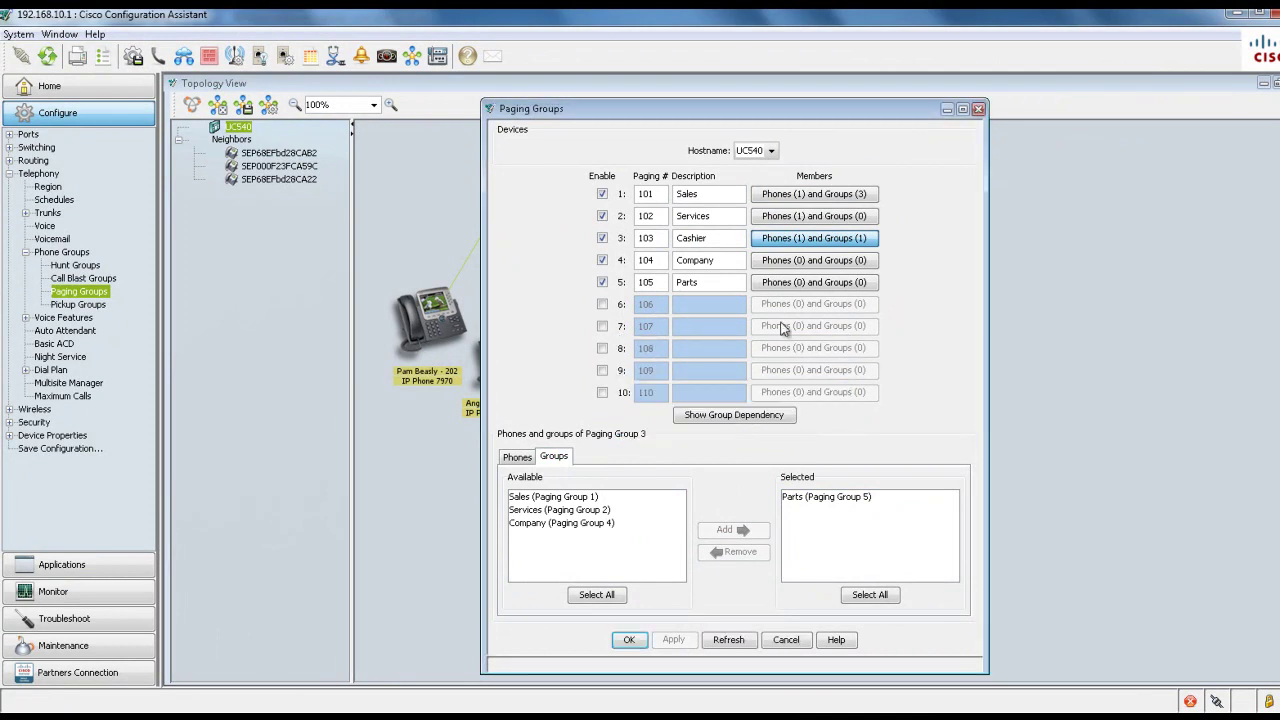
pyautogui.click(979, 110)
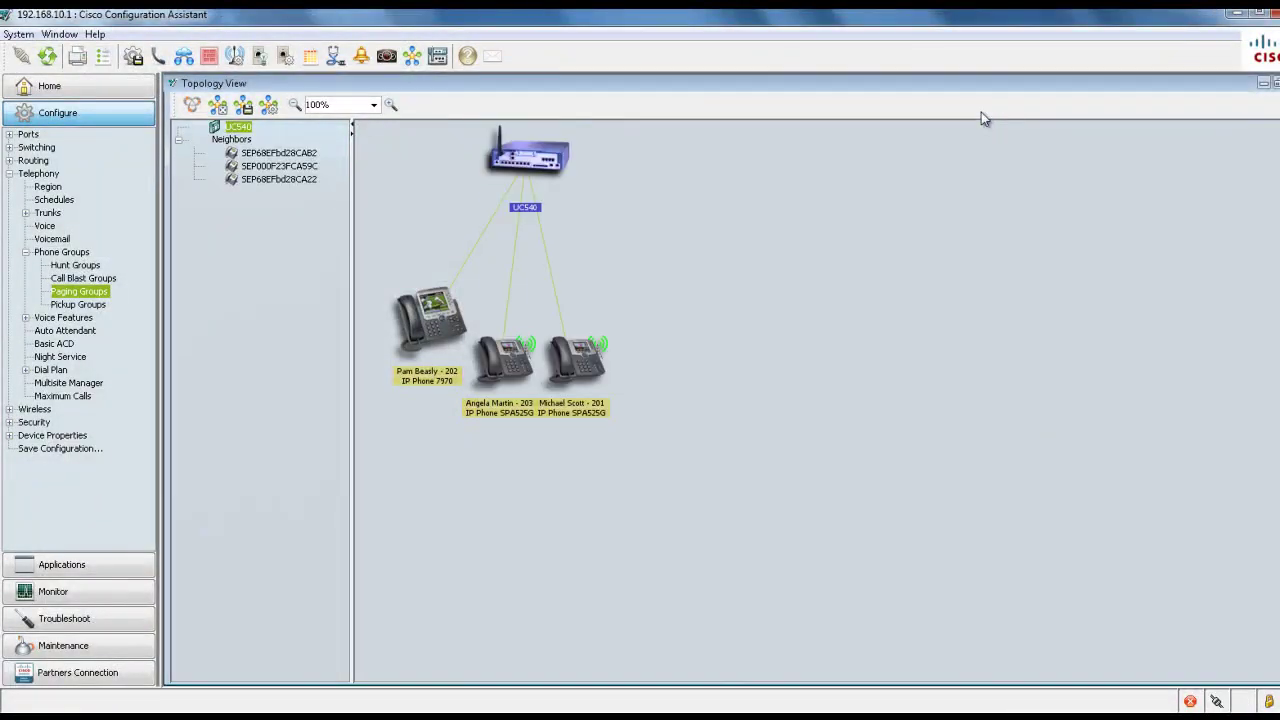